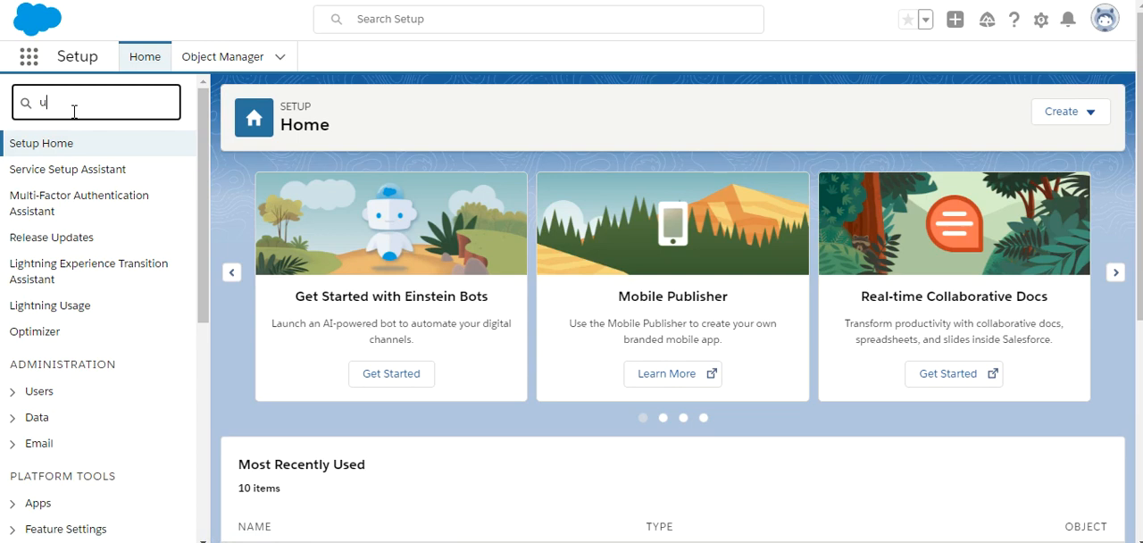
Step: Find the Users page in Setup by searching for "user" and start creating a new user
{"action": "type", "text": "ser"}
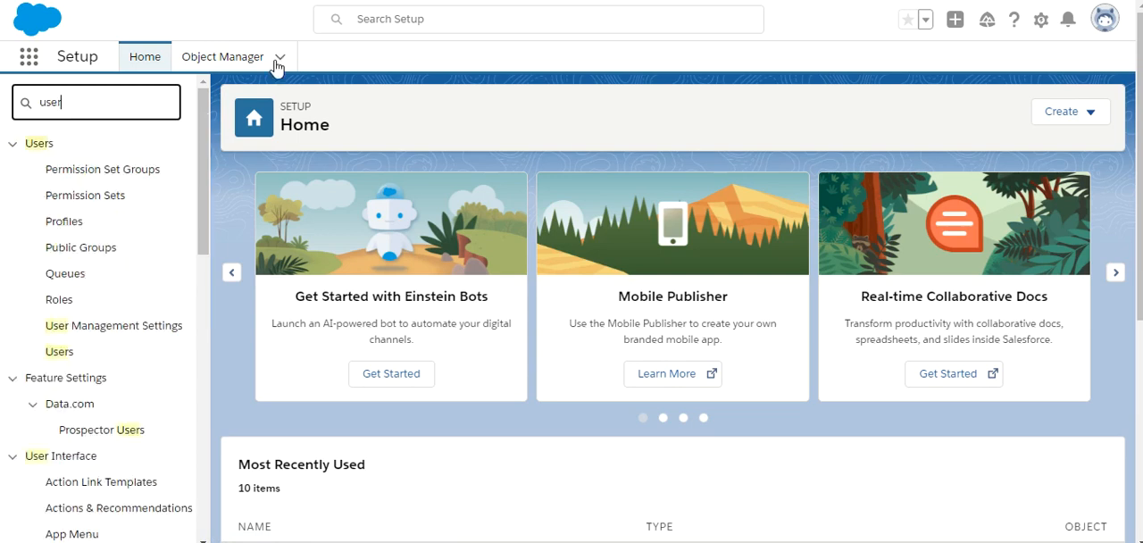
{"action": "left_click", "coordinate": [63, 353]}
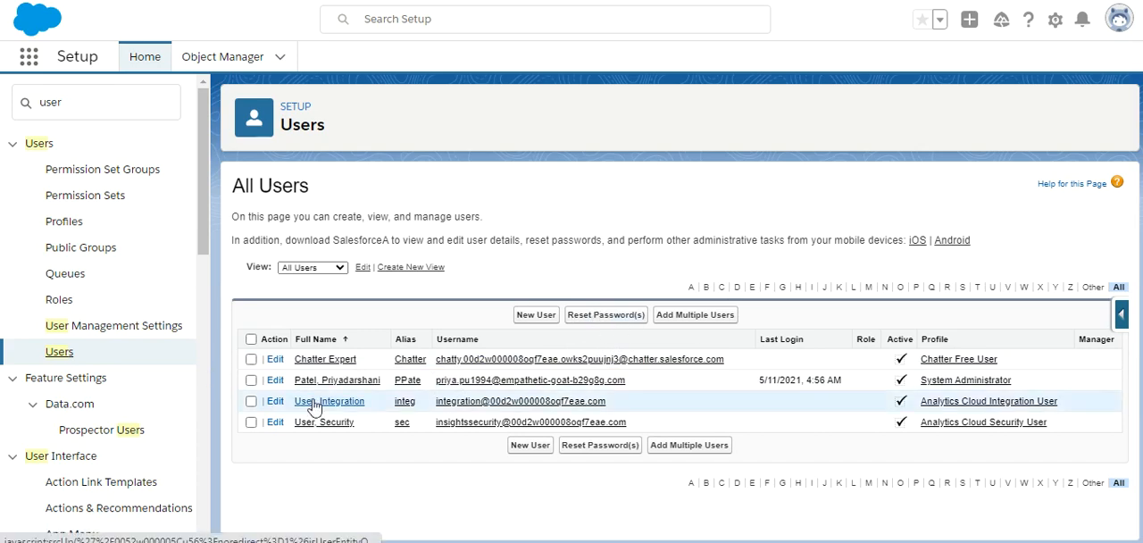
{"action": "left_click", "coordinate": [252, 381]}
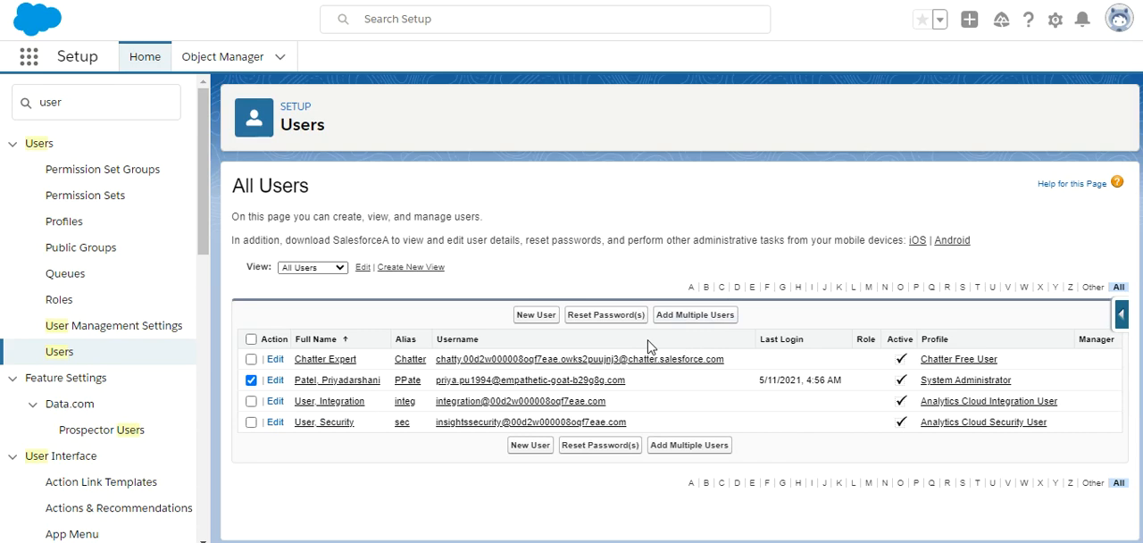
{"action": "left_click", "coordinate": [538, 316]}
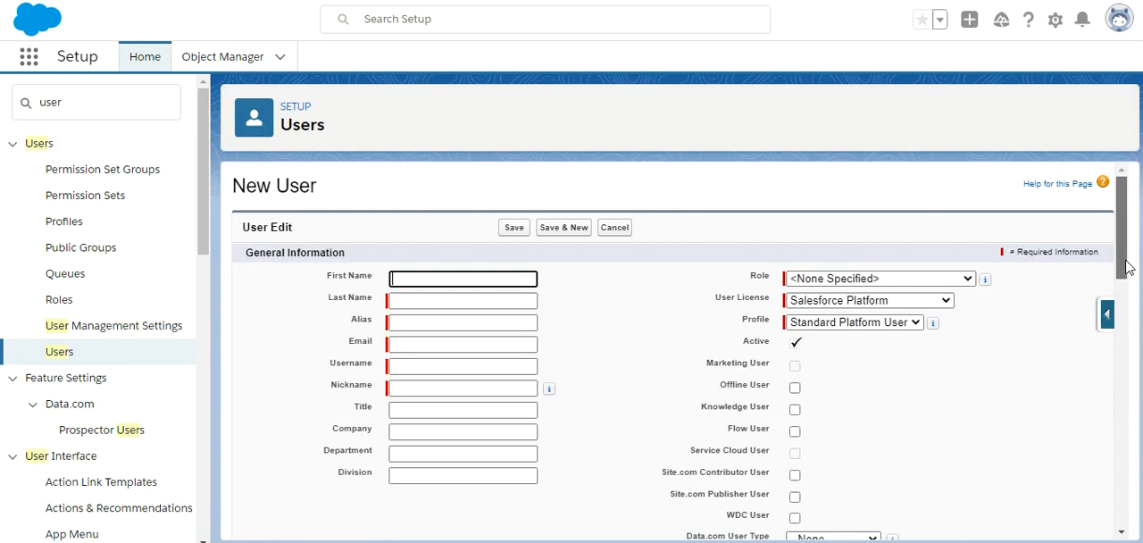
Step: Review the user license options available for the new user
{"action": "mouse_move", "coordinate": [1127, 268]}
{"action": "left_mouse_down"}
{"action": "mouse_move", "coordinate": [1107, 446]}
{"action": "mouse_move", "coordinate": [1116, 504]}
{"action": "mouse_move", "coordinate": [1137, 259]}
{"action": "left_mouse_up"}
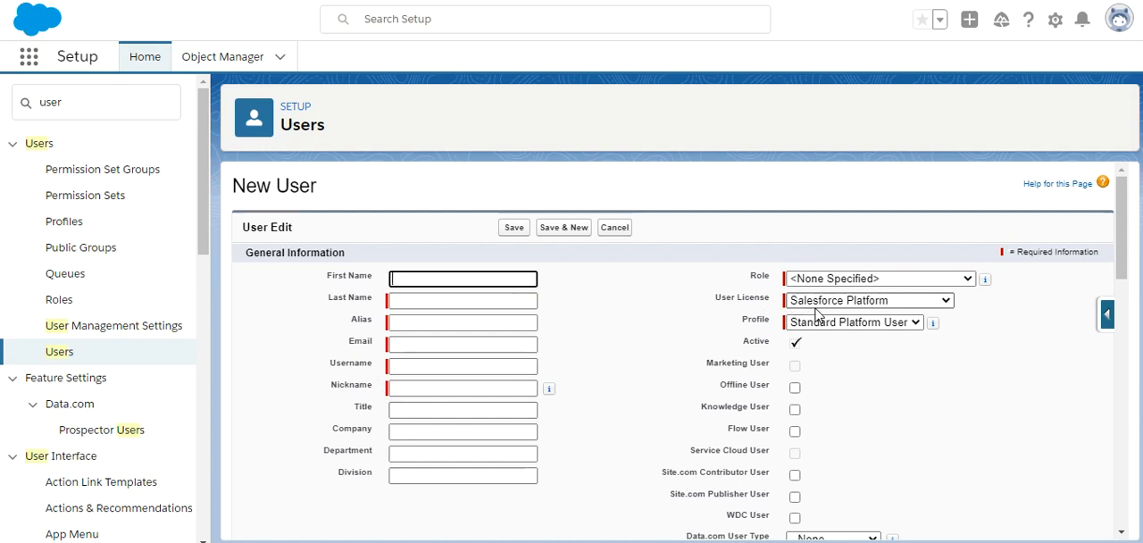
{"action": "left_click", "coordinate": [904, 309]}
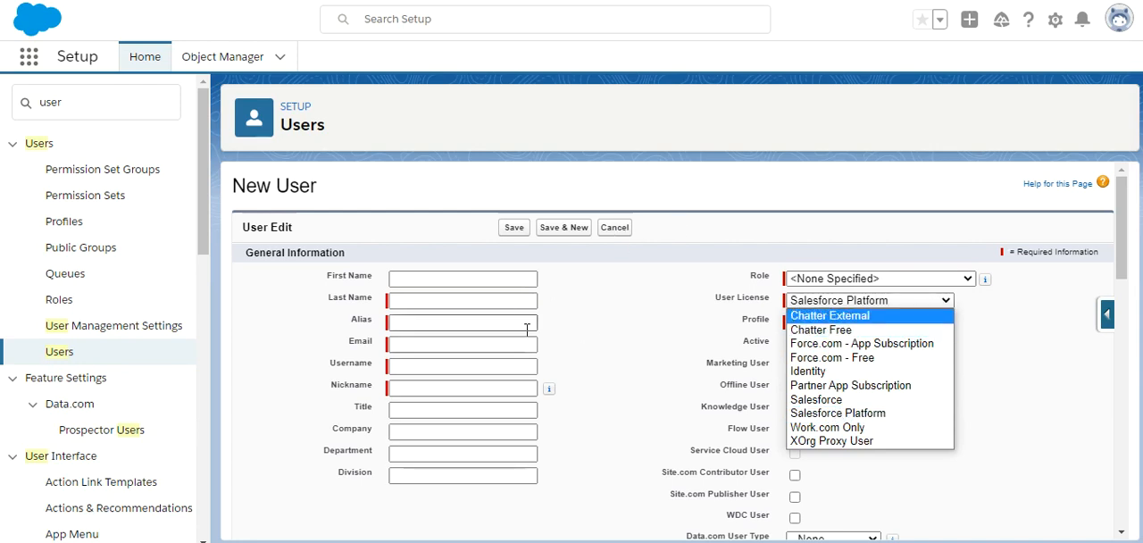
{"action": "left_click", "coordinate": [980, 406]}
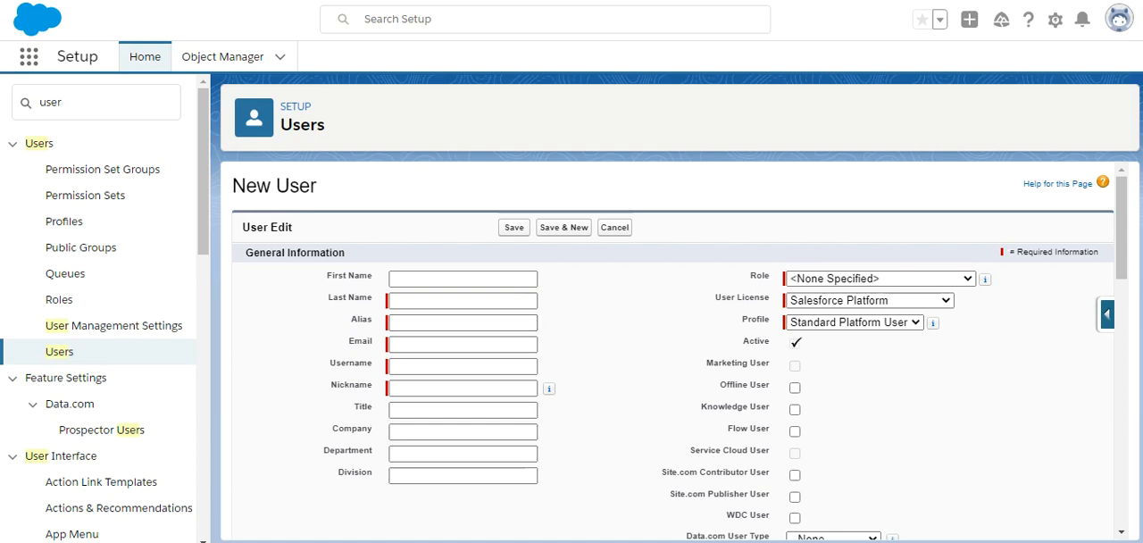
Step: Enter Test as the new user's first name and User as the last name
{"action": "left_click", "coordinate": [472, 280]}
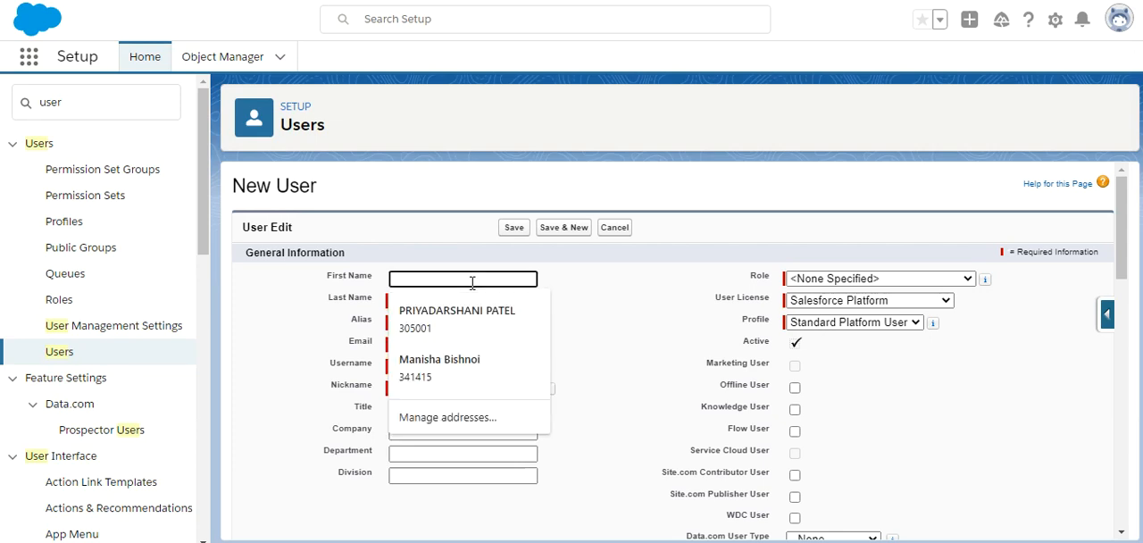
{"action": "left_click", "coordinate": [665, 357]}
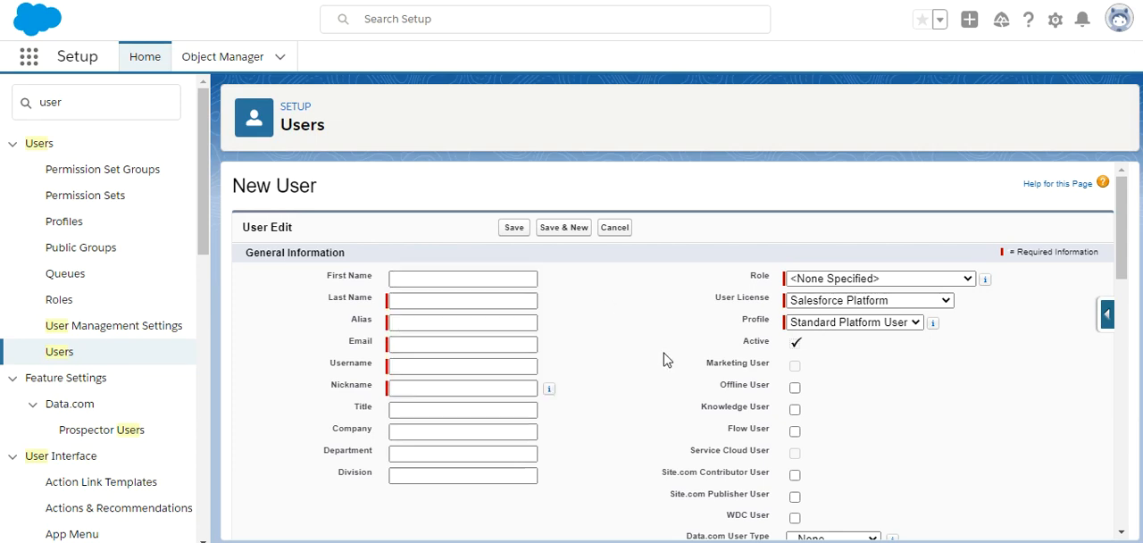
{"action": "left_click", "coordinate": [441, 283]}
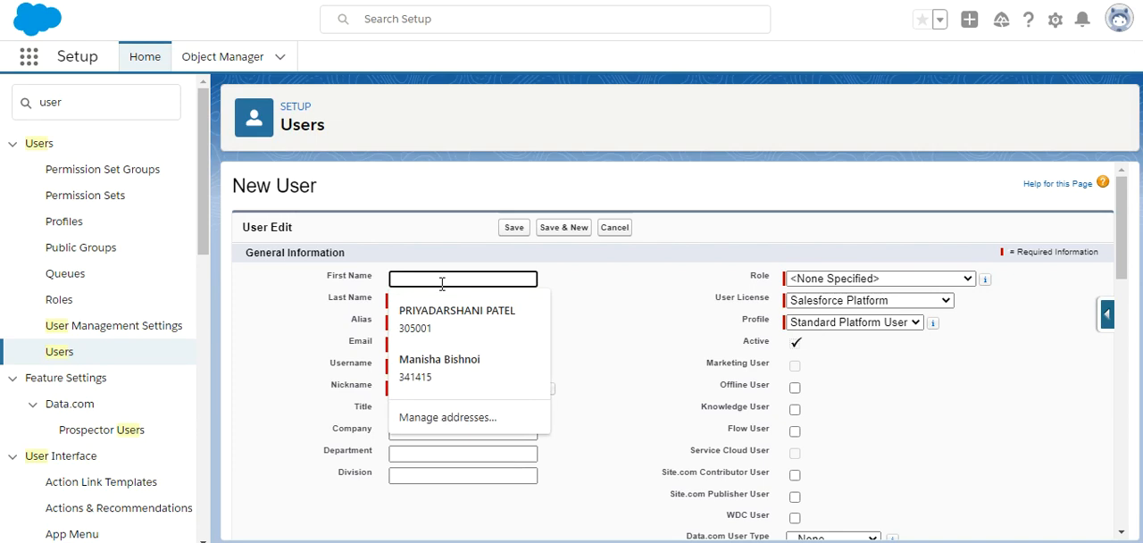
{"action": "type", "text": "Test"}
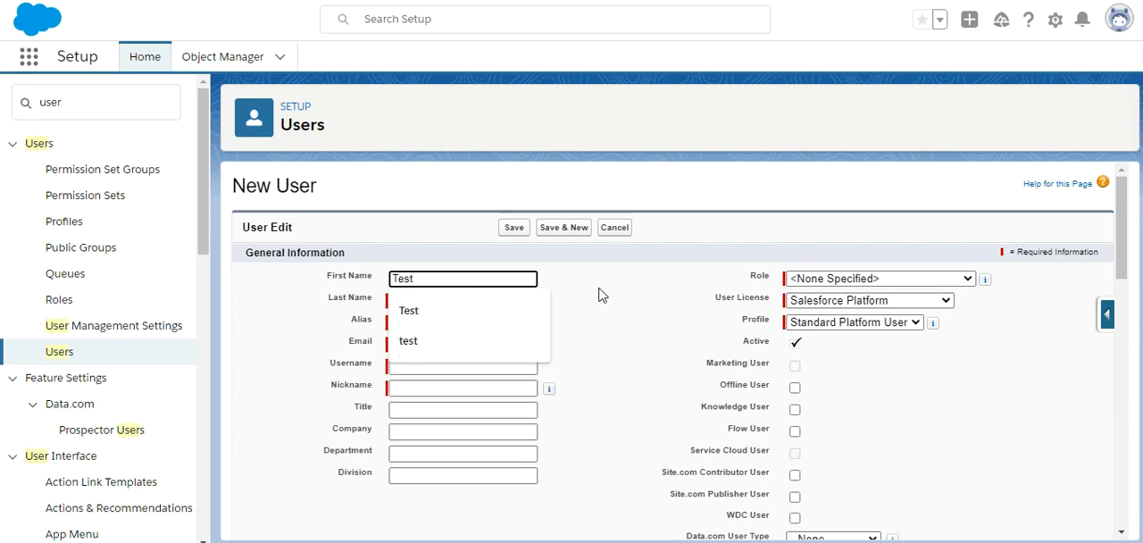
{"action": "left_click", "coordinate": [622, 295]}
{"action": "left_click", "coordinate": [449, 303]}
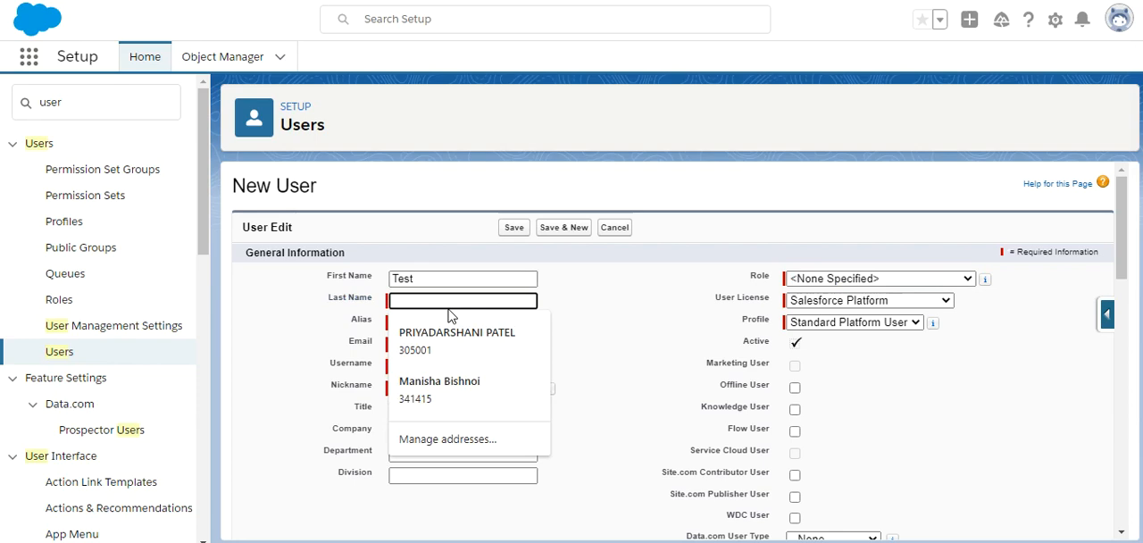
{"action": "type", "text": "User"}
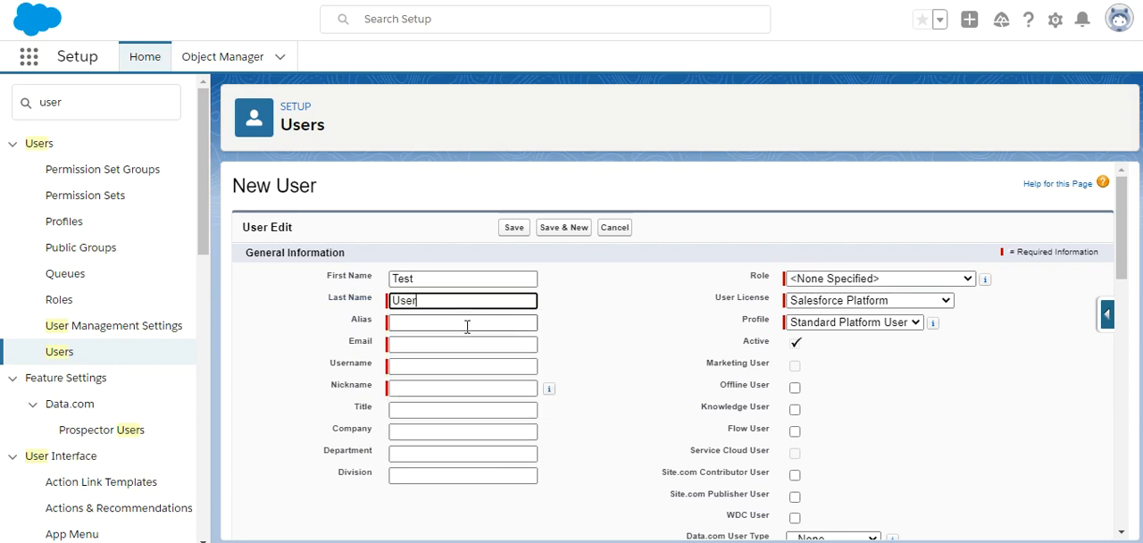
Step: Set the new user's alias to tuser and fill in the user's e-mail address
{"action": "left_click", "coordinate": [466, 327]}
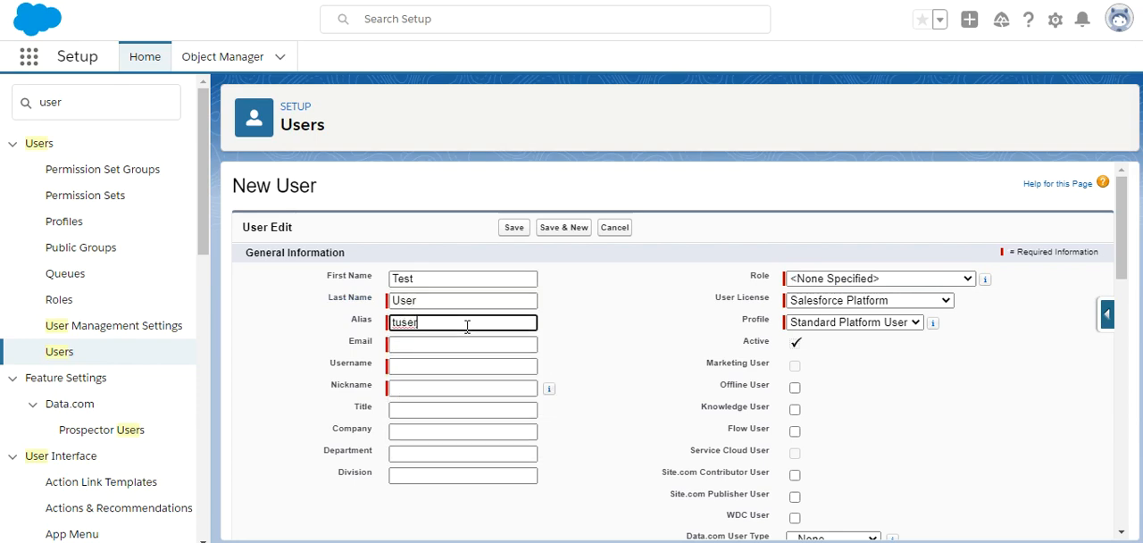
{"action": "left_click", "coordinate": [411, 343]}
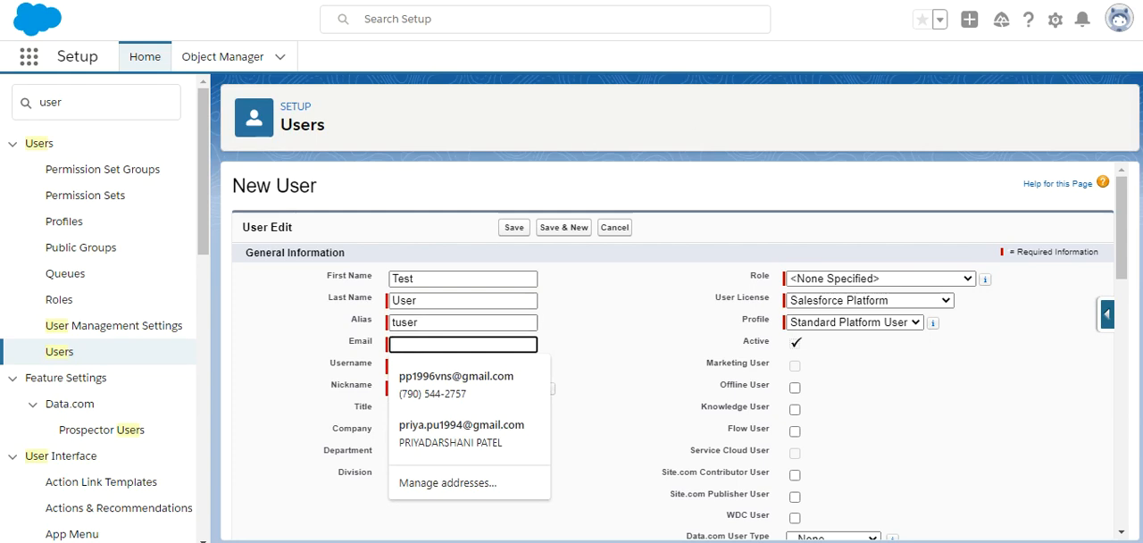
{"action": "left_click", "coordinate": [413, 350]}
{"action": "type", "text": "b"}
{"action": "left_click", "coordinate": [415, 375]}
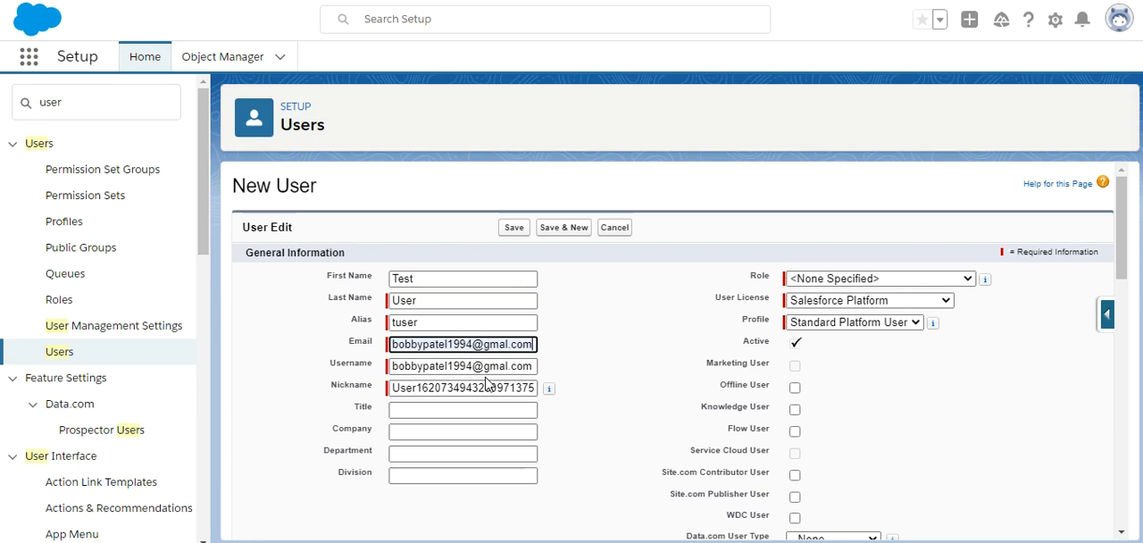
Step: Set the new user's company to AW Computing, leaving the department empty
{"action": "left_click", "coordinate": [447, 433]}
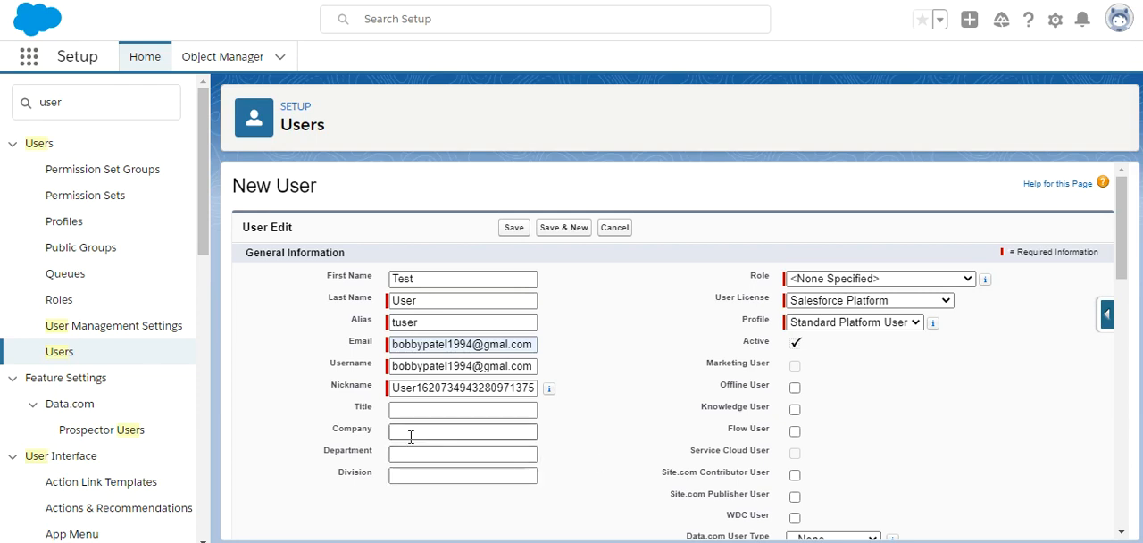
{"action": "left_click", "coordinate": [446, 437]}
{"action": "left_click", "coordinate": [623, 431]}
{"action": "left_click", "coordinate": [440, 434]}
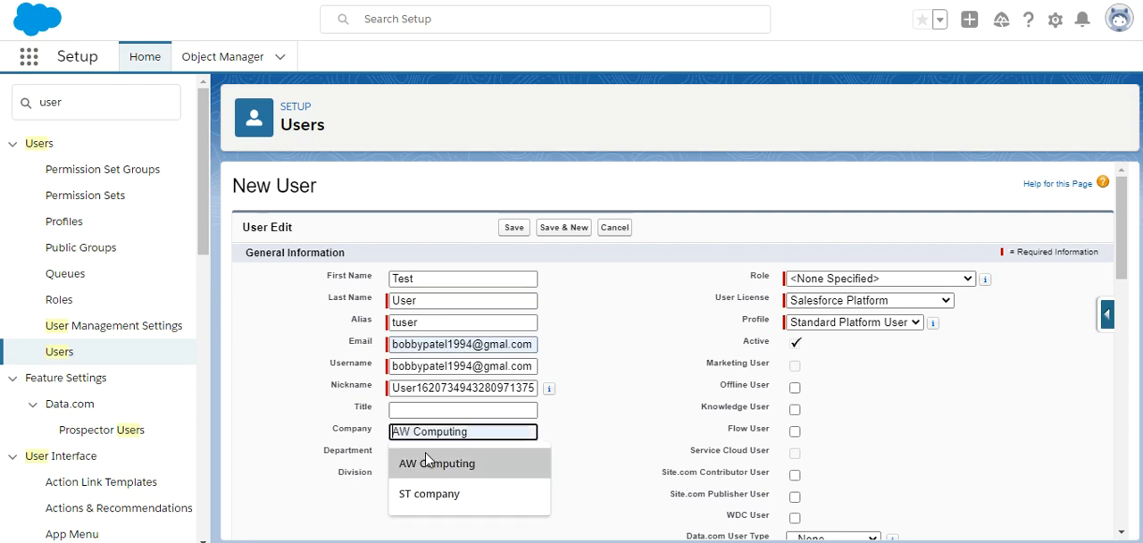
{"action": "left_click", "coordinate": [428, 464]}
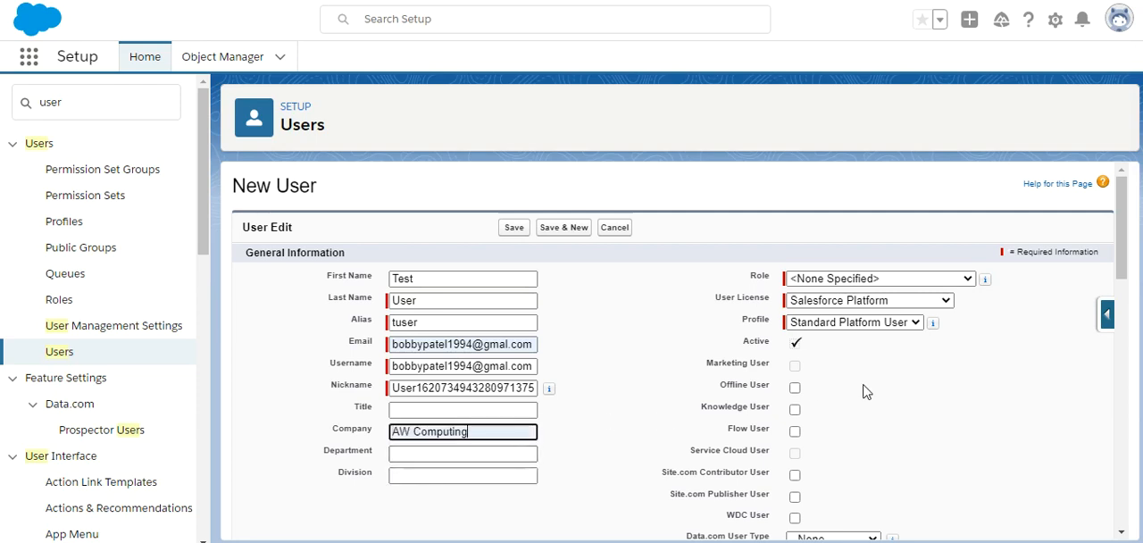
{"action": "left_click", "coordinate": [438, 454]}
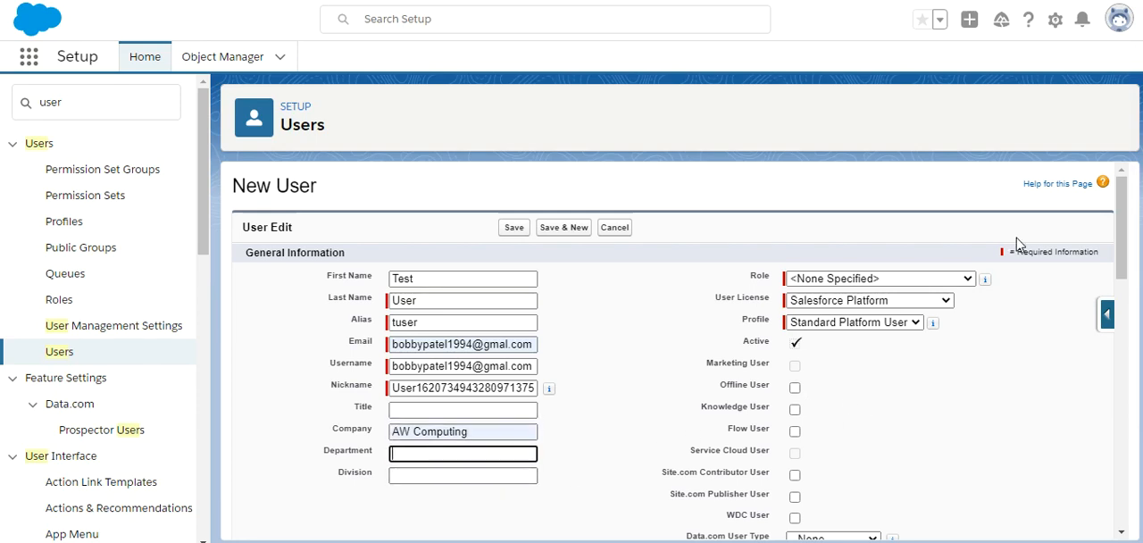
Step: Assign the Salesforce user license and the Standard User profile to the new user, leaving the role unspecified
{"action": "left_click", "coordinate": [924, 286]}
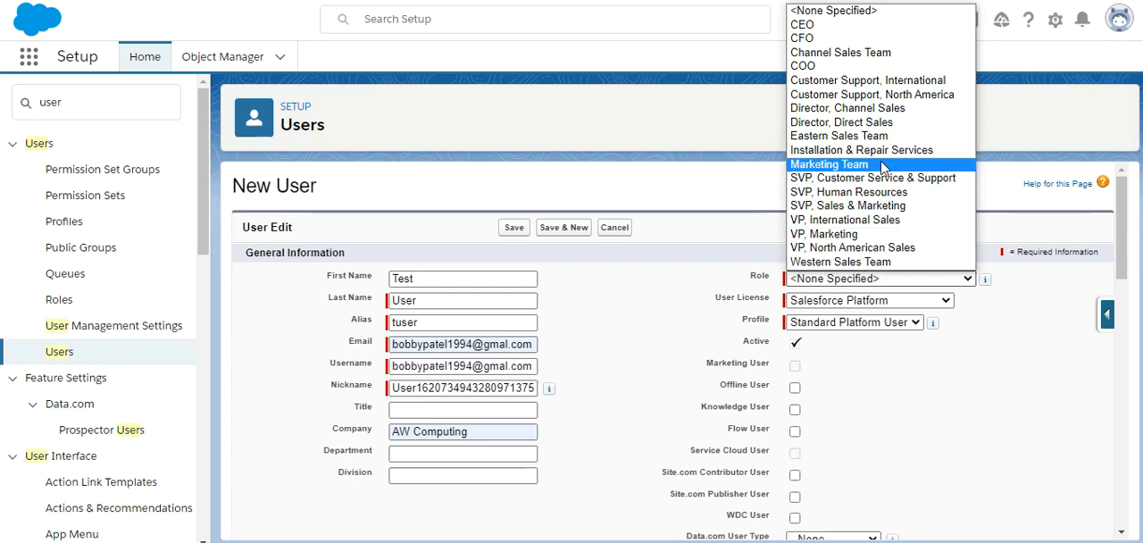
{"action": "left_click", "coordinate": [946, 349]}
{"action": "left_click", "coordinate": [919, 304]}
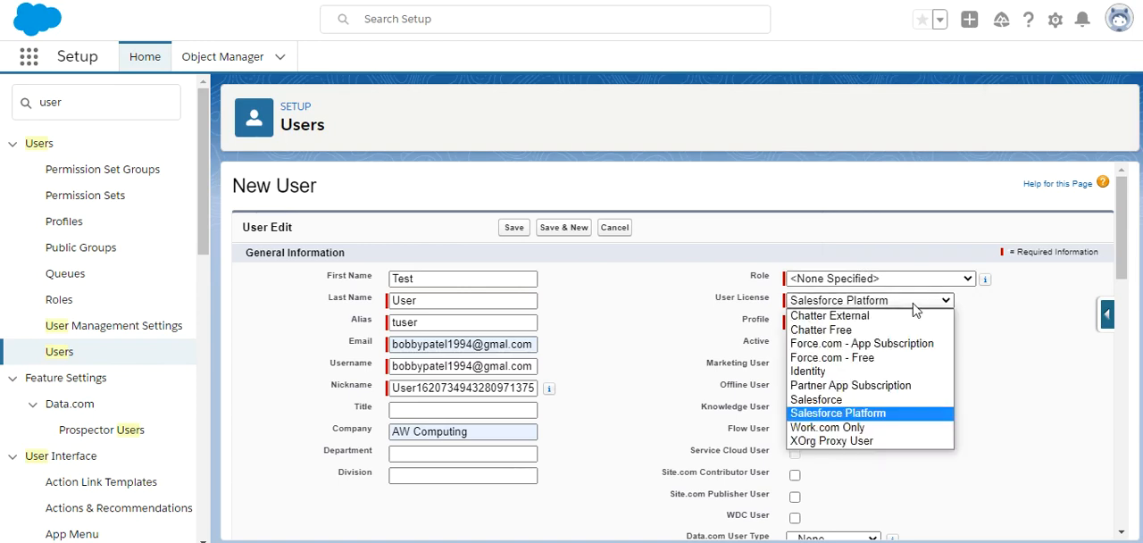
{"action": "left_click", "coordinate": [823, 399]}
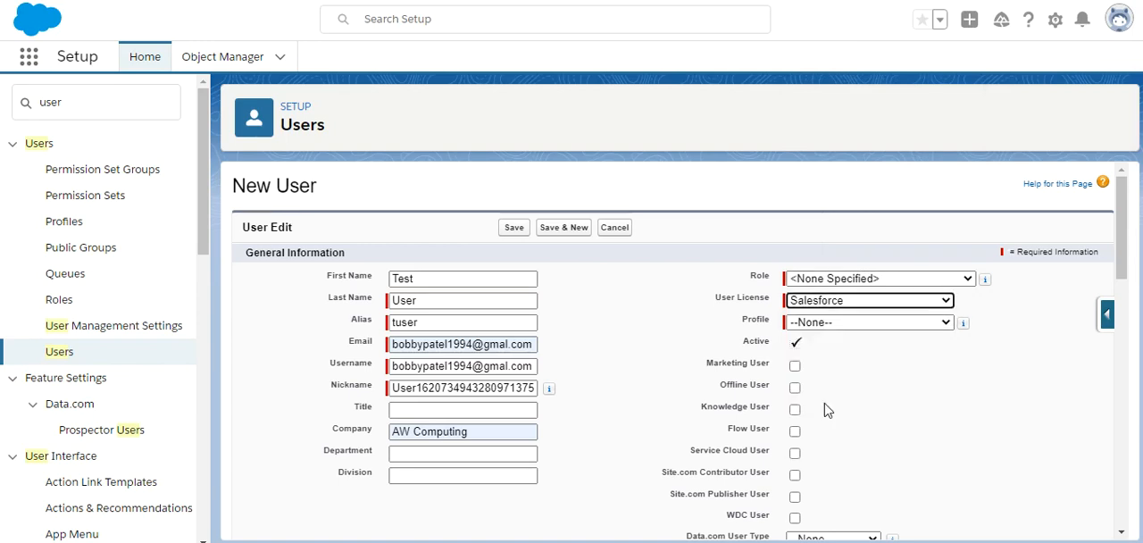
{"action": "left_click", "coordinate": [835, 323]}
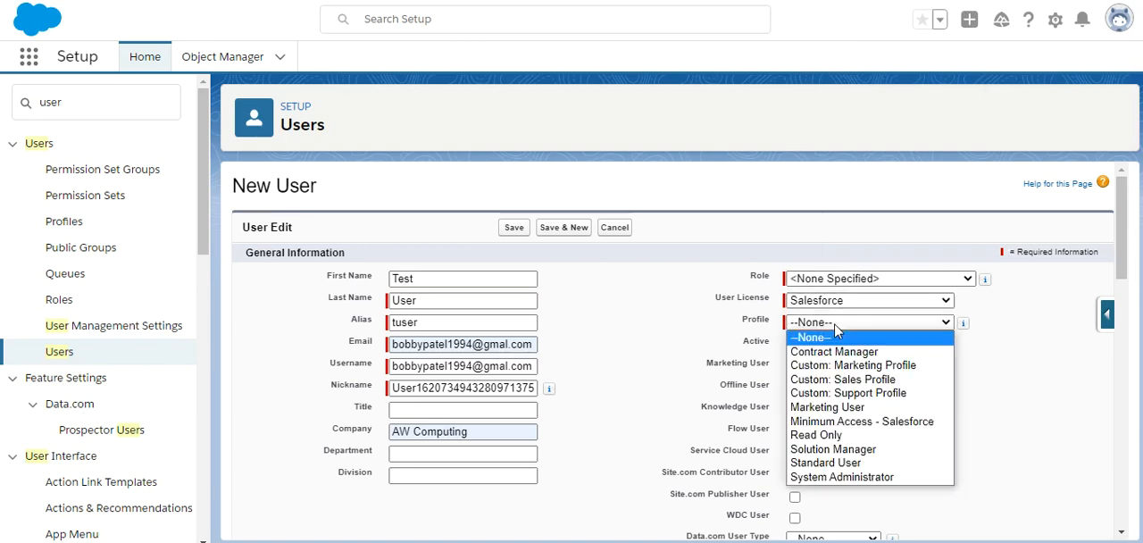
{"action": "left_click", "coordinate": [845, 462]}
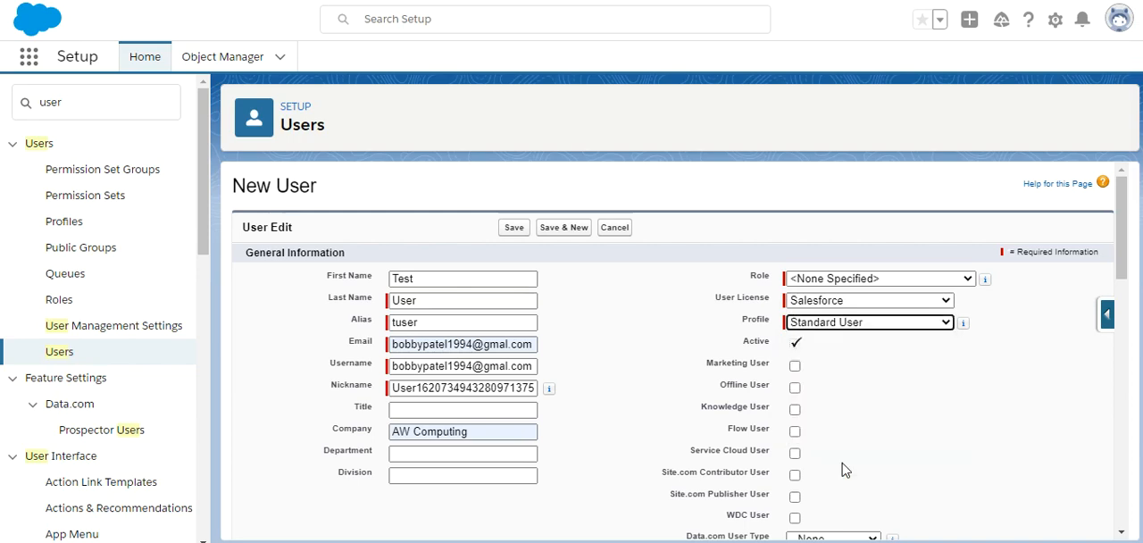
Step: Review the language, locale and time zone options in the new user's locale settings
{"action": "left_click_drag", "start_coordinate": [1117, 266], "coordinate": [1116, 286]}
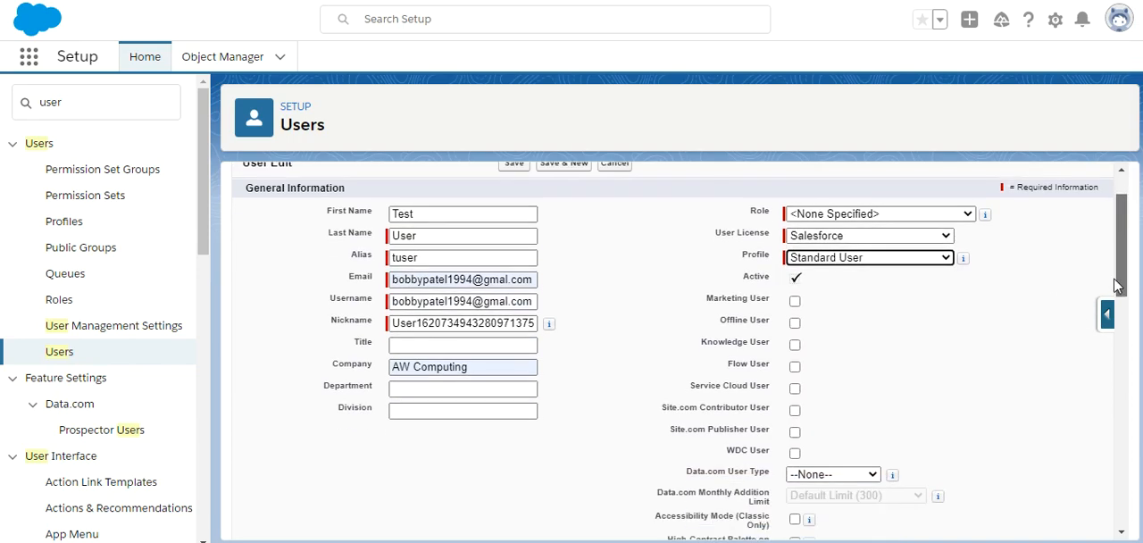
{"action": "left_click_drag", "start_coordinate": [1125, 248], "coordinate": [1096, 434]}
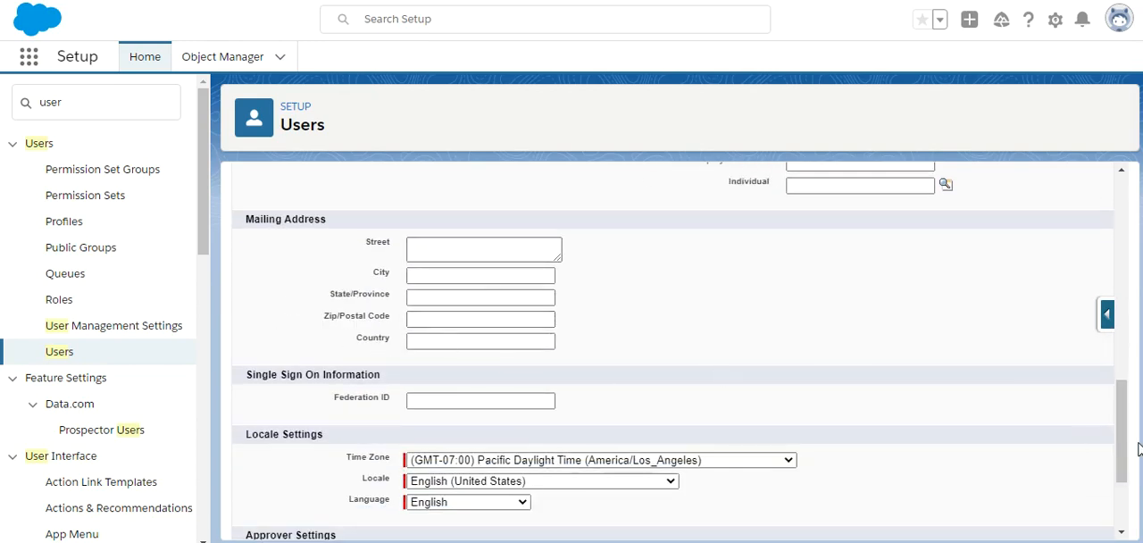
{"action": "left_click_drag", "start_coordinate": [1126, 450], "coordinate": [1121, 502]}
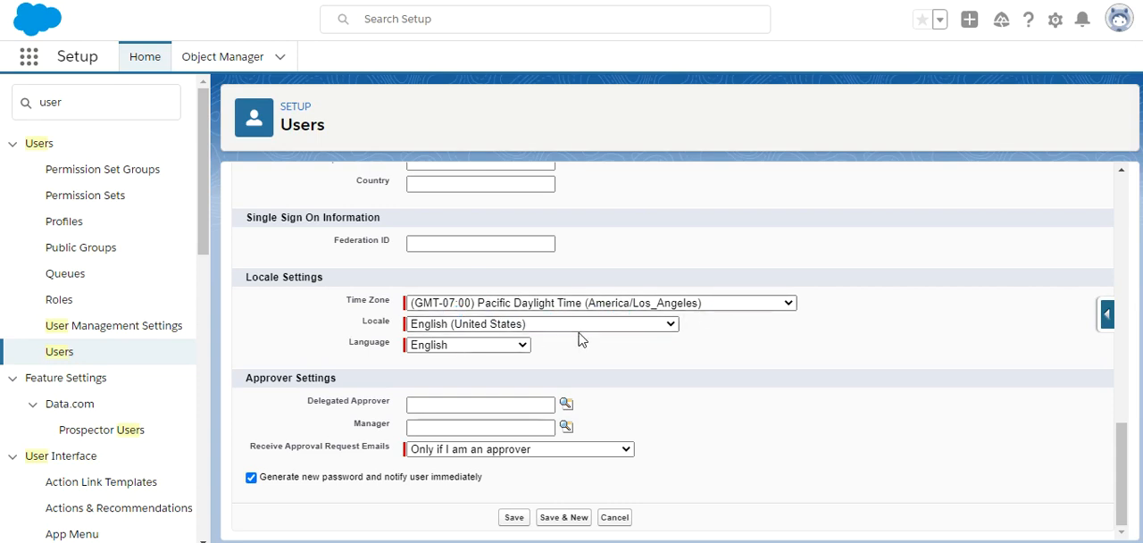
{"action": "left_click", "coordinate": [523, 346]}
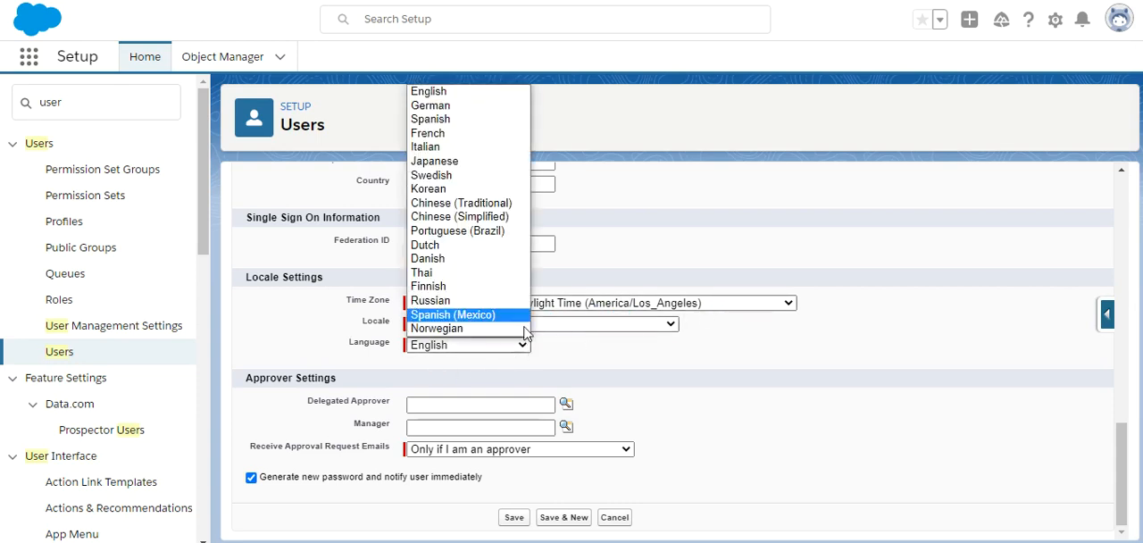
{"action": "left_click", "coordinate": [640, 361]}
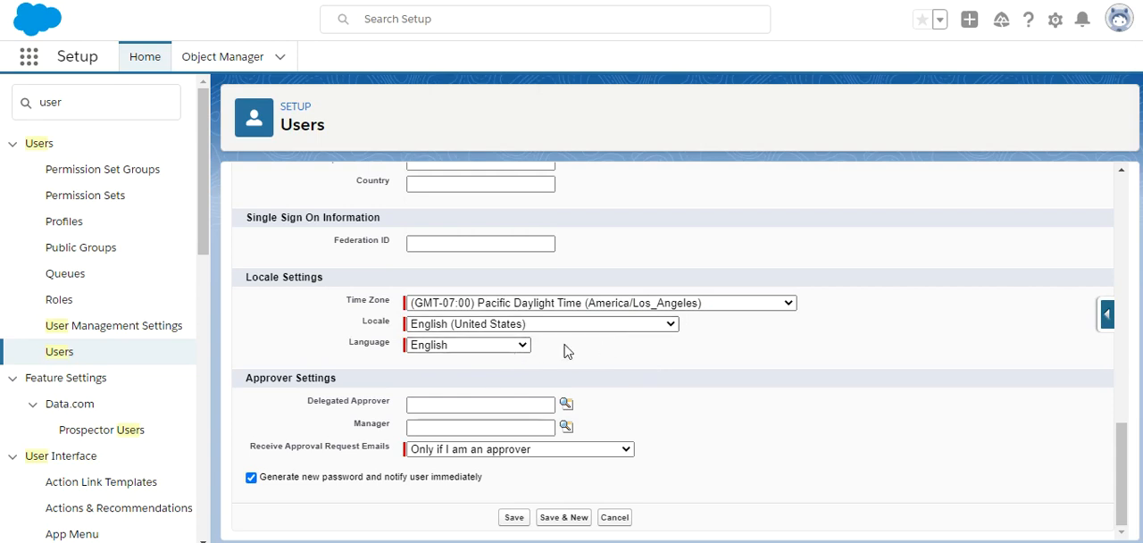
{"action": "left_click", "coordinate": [615, 324]}
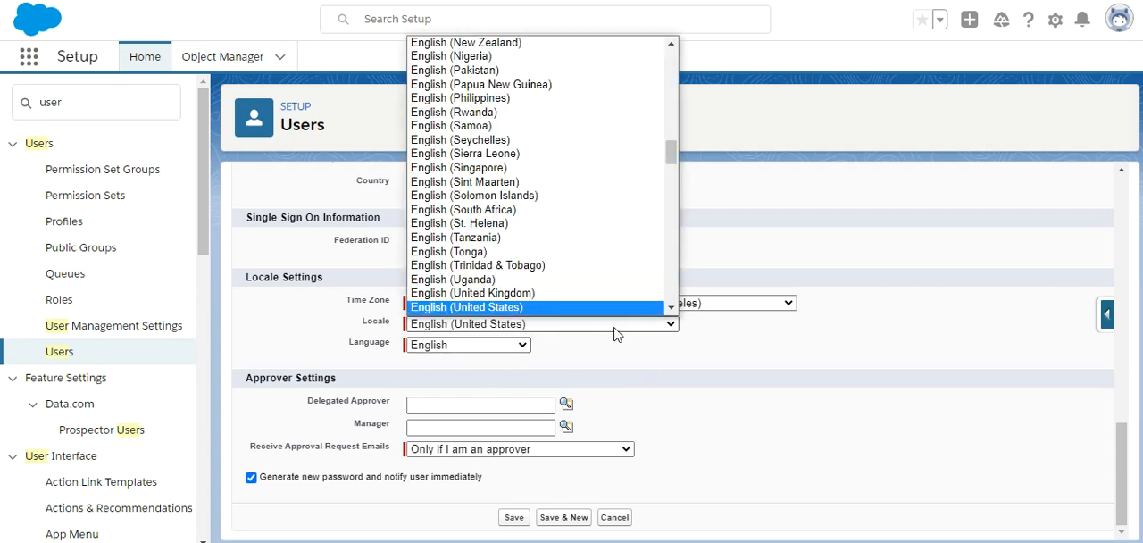
{"action": "left_click", "coordinate": [678, 350]}
{"action": "left_click", "coordinate": [748, 305]}
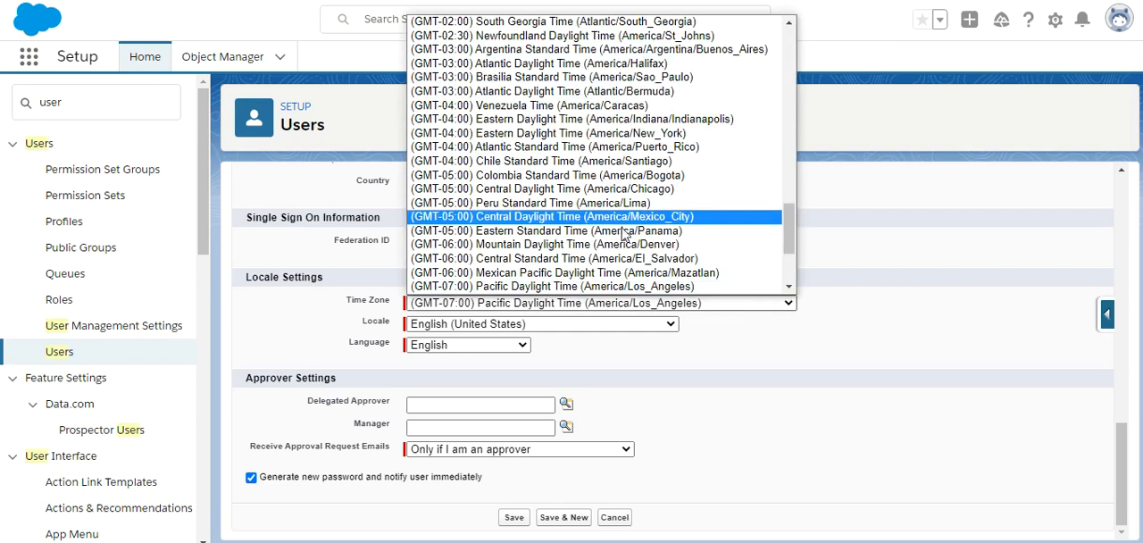
{"action": "left_click", "coordinate": [746, 383]}
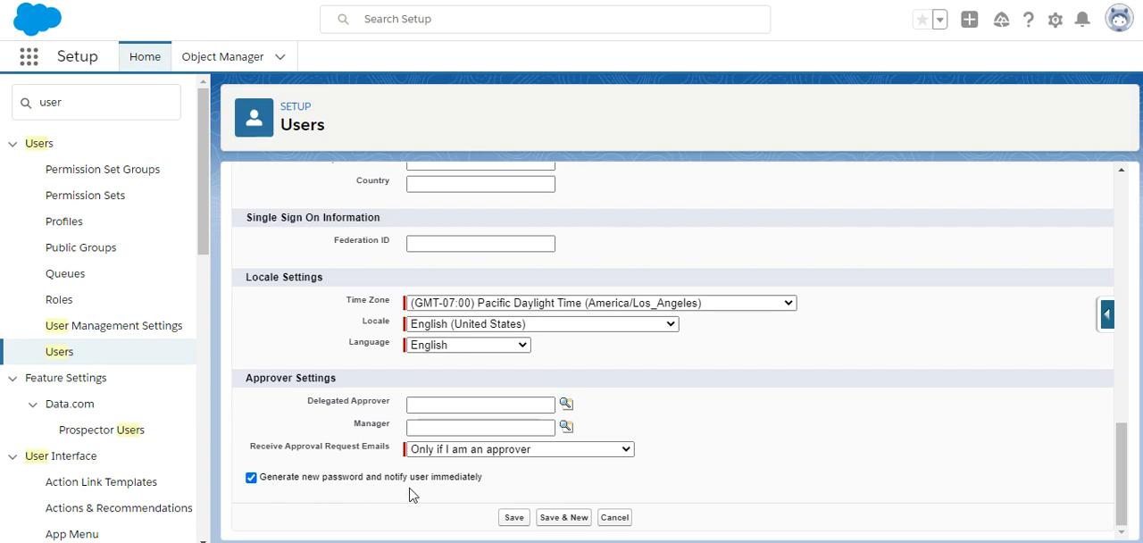
Step: Turn off immediate password generation and user notification, save the new user, and view the user's details
{"action": "left_click", "coordinate": [252, 478]}
{"action": "left_click", "coordinate": [518, 520]}
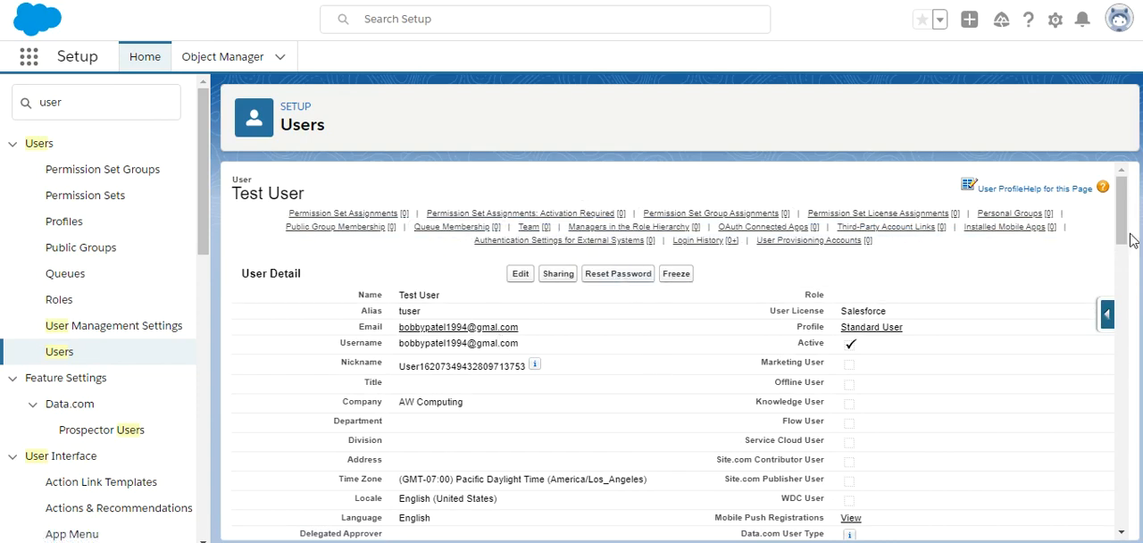
{"action": "left_click_drag", "start_coordinate": [1129, 239], "coordinate": [1127, 259]}
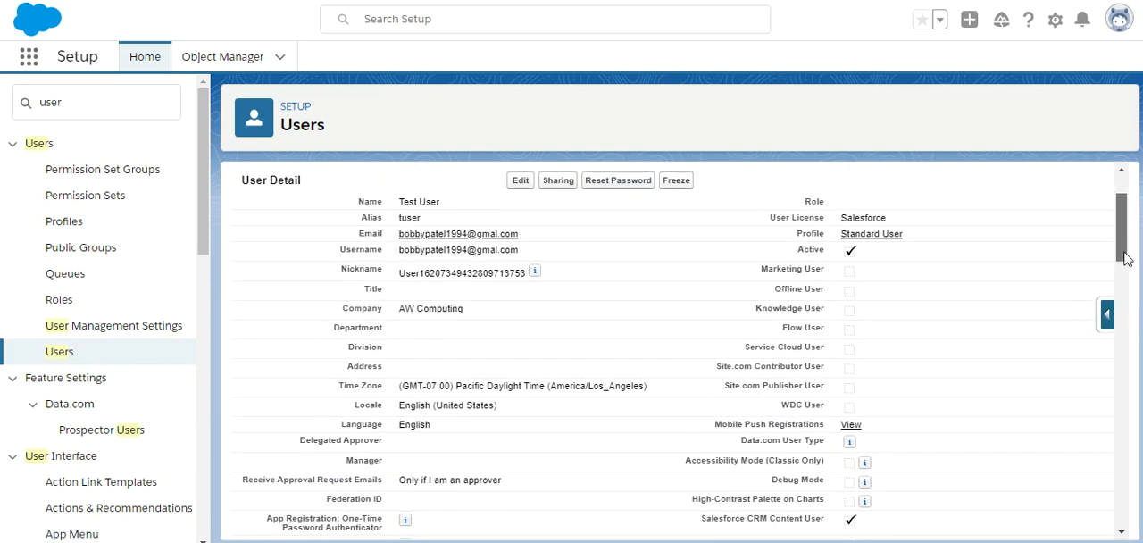
Step: Review the Test User's detail page, including permission set assignments, group and queue memberships, managed packages and login history
{"action": "left_click_drag", "start_coordinate": [1127, 259], "coordinate": [1114, 381]}
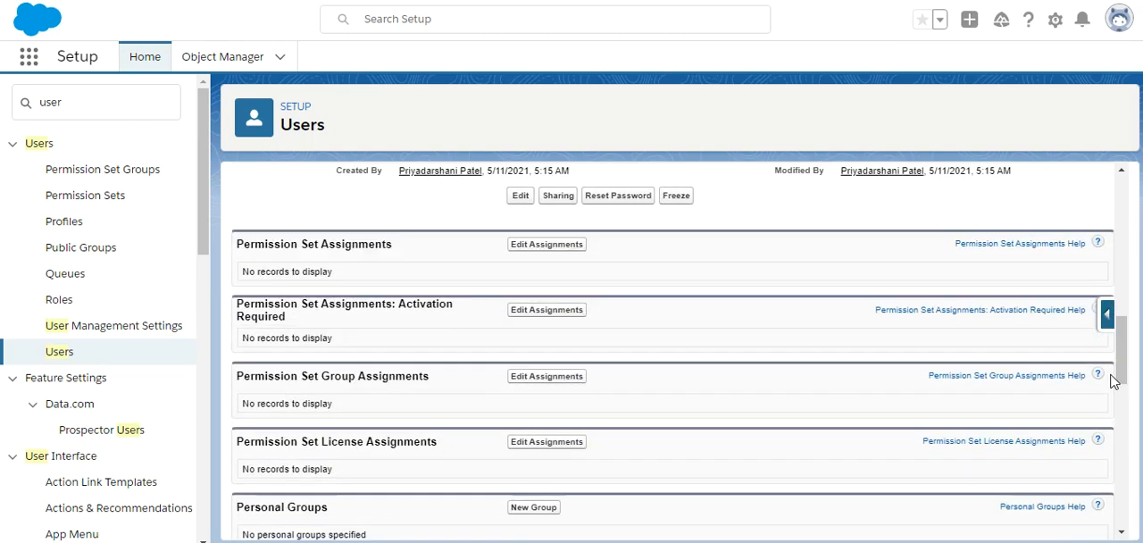
{"action": "mouse_move", "coordinate": [1121, 350]}
{"action": "left_mouse_down"}
{"action": "mouse_move", "coordinate": [1132, 206]}
{"action": "mouse_move", "coordinate": [1121, 361]}
{"action": "left_mouse_up"}
{"action": "left_click_drag", "start_coordinate": [1115, 332], "coordinate": [1123, 397]}
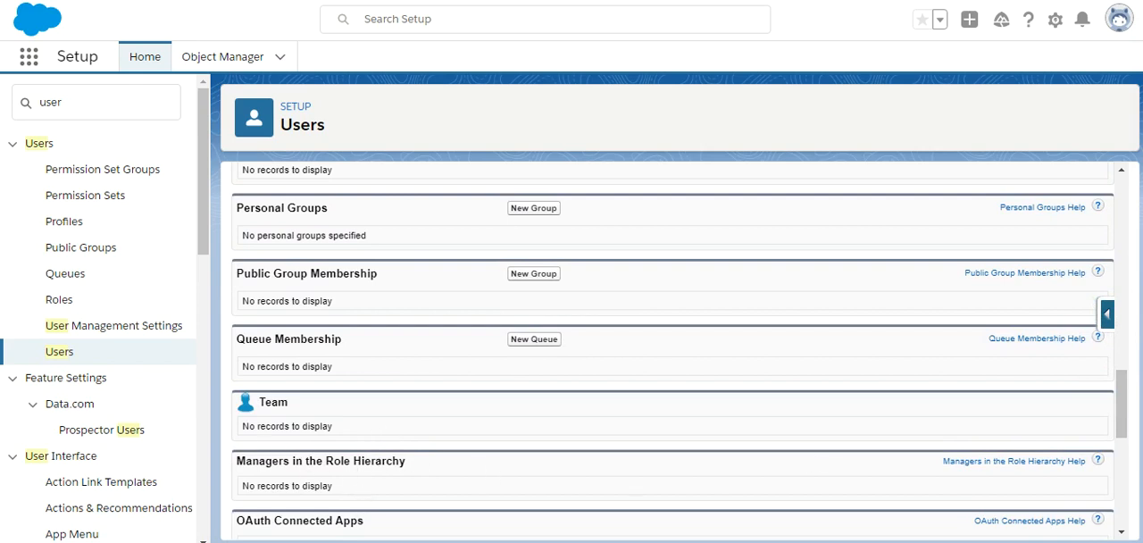
{"action": "left_click_drag", "start_coordinate": [1123, 425], "coordinate": [1119, 525]}
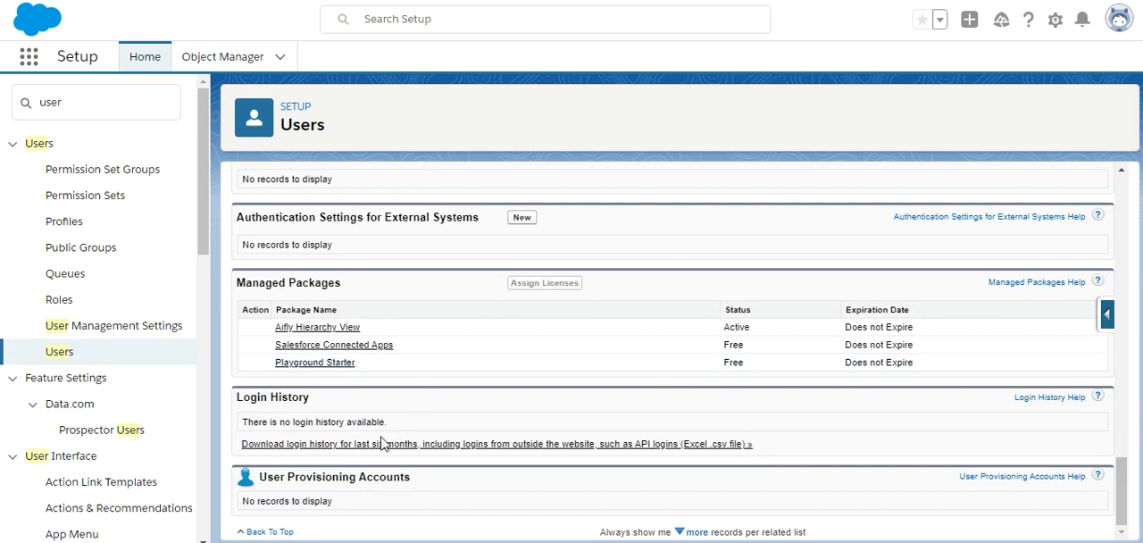
{"action": "left_click_drag", "start_coordinate": [1122, 486], "coordinate": [1121, 209]}
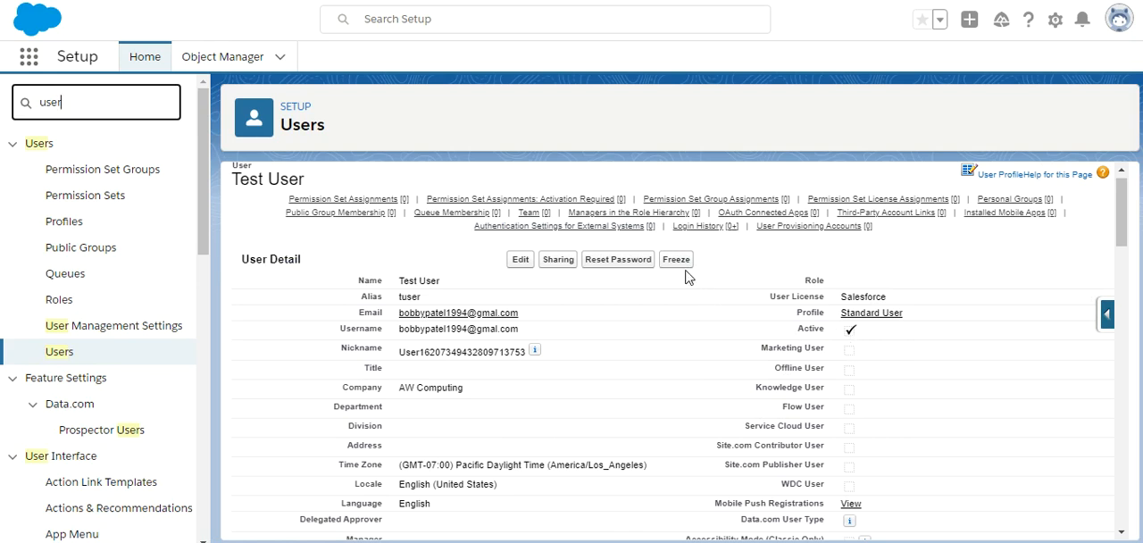
Step: Reset the Test User's password with confirmation, switch to Gmail and open the reset link in the Salesforce Developers email
{"action": "left_click", "coordinate": [596, 263]}
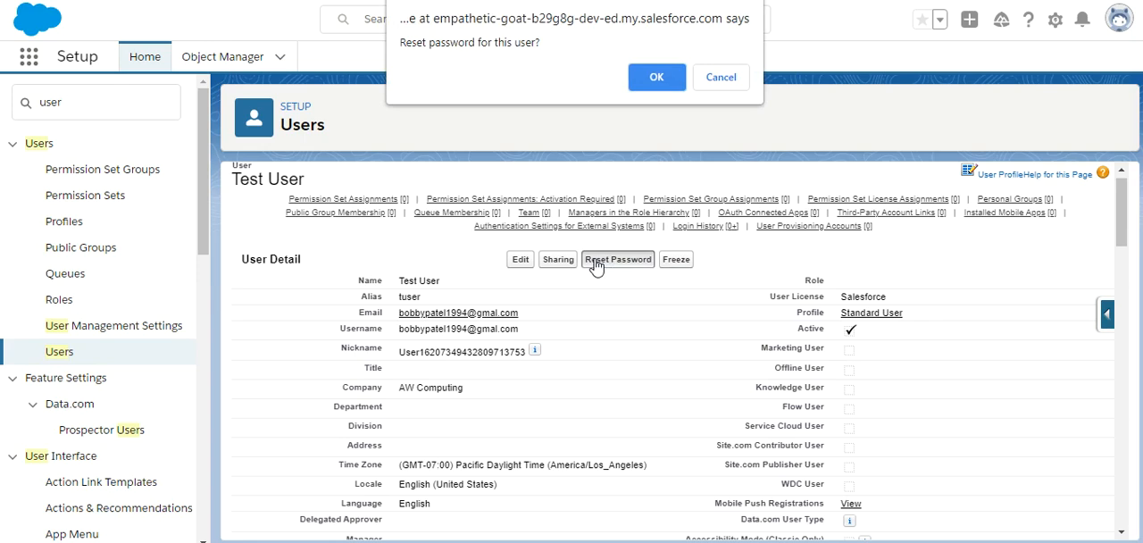
{"action": "left_click", "coordinate": [660, 75]}
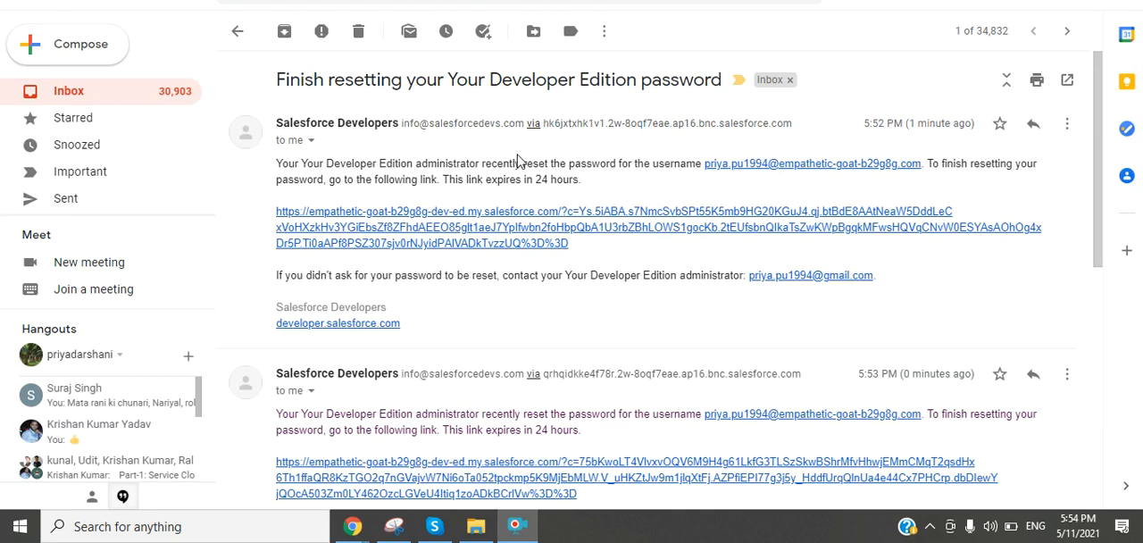
{"action": "left_click", "coordinate": [470, 233]}
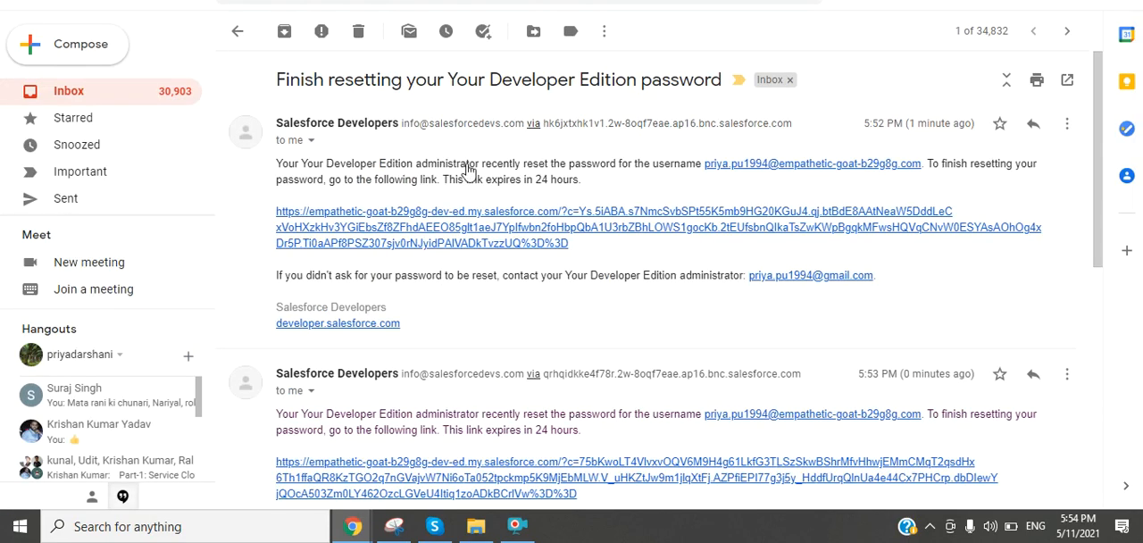
{"action": "left_click", "coordinate": [426, 230]}
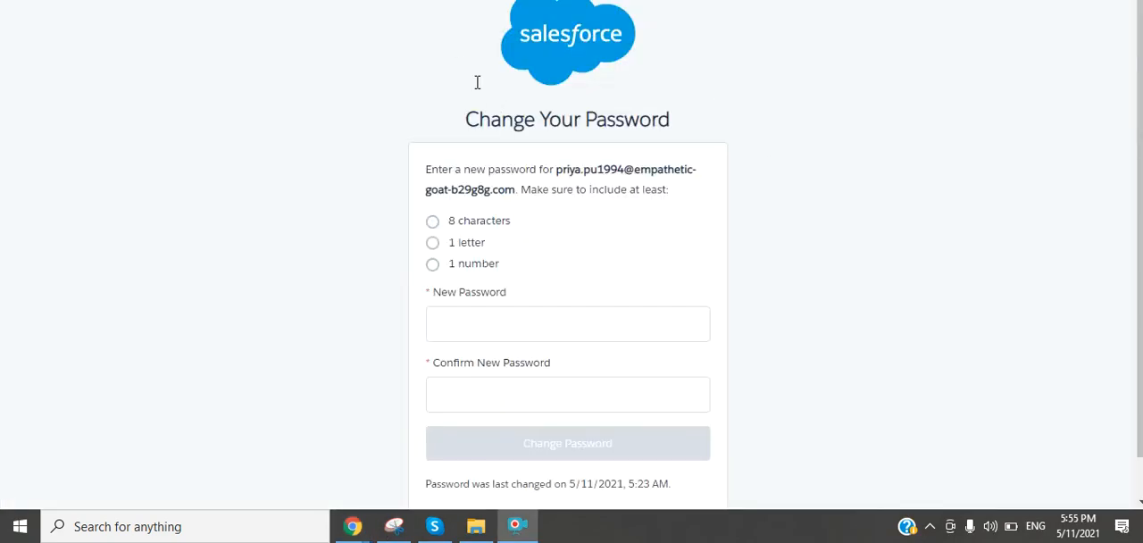
Step: Return to the password reset email in Gmail and open the reset link in its most recent message
{"action": "left_click", "coordinate": [471, 1]}
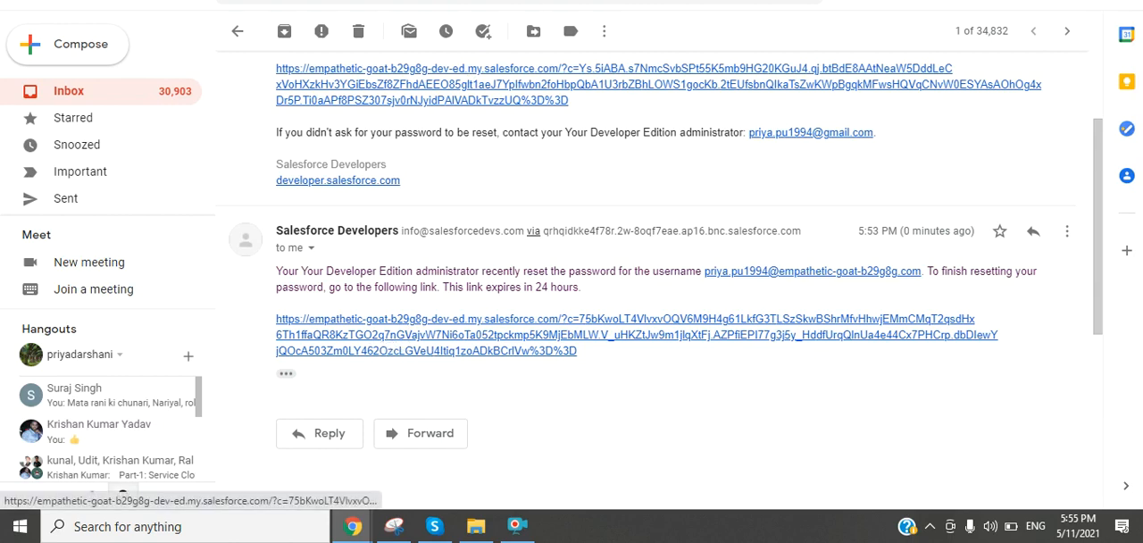
{"action": "left_click", "coordinate": [500, 1]}
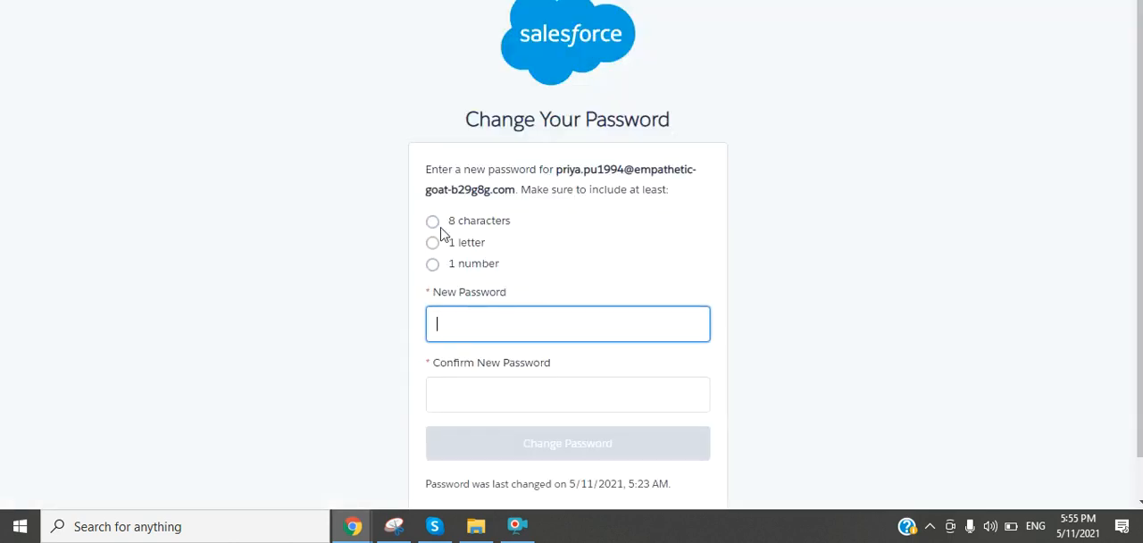
{"action": "left_click", "coordinate": [483, 1]}
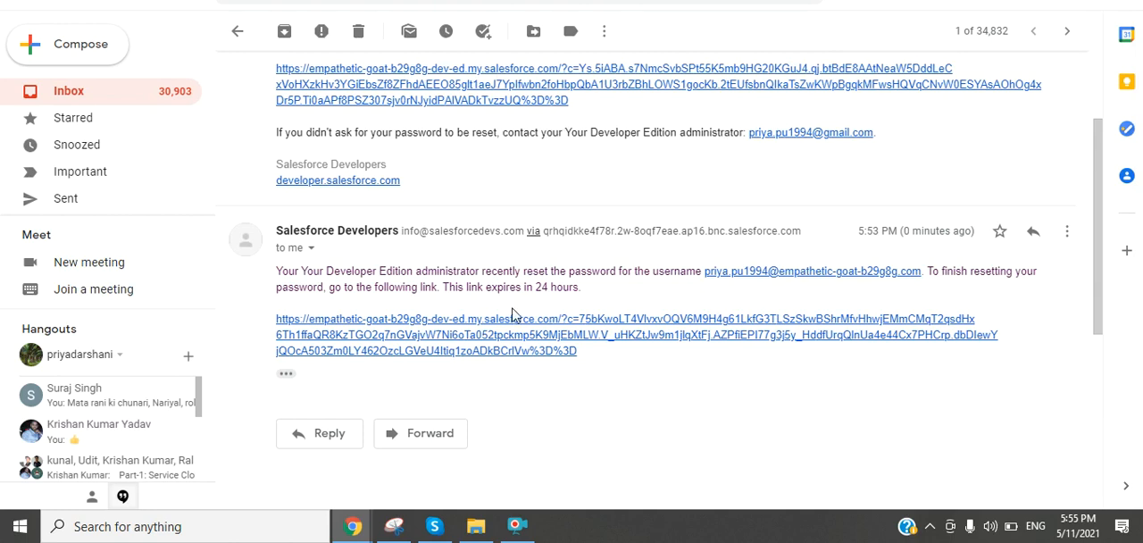
{"action": "left_click", "coordinate": [529, 353]}
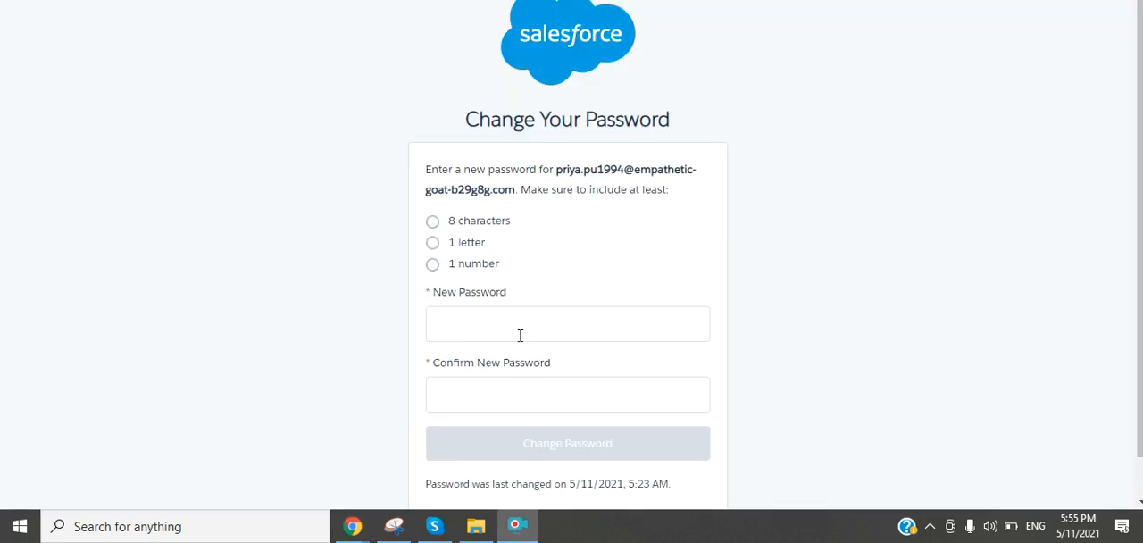
Step: Examine the New Password and Confirm New Password fields on the Change Your Password form without entering anything
{"action": "left_click", "coordinate": [564, 327]}
{"action": "left_click", "coordinate": [493, 393]}
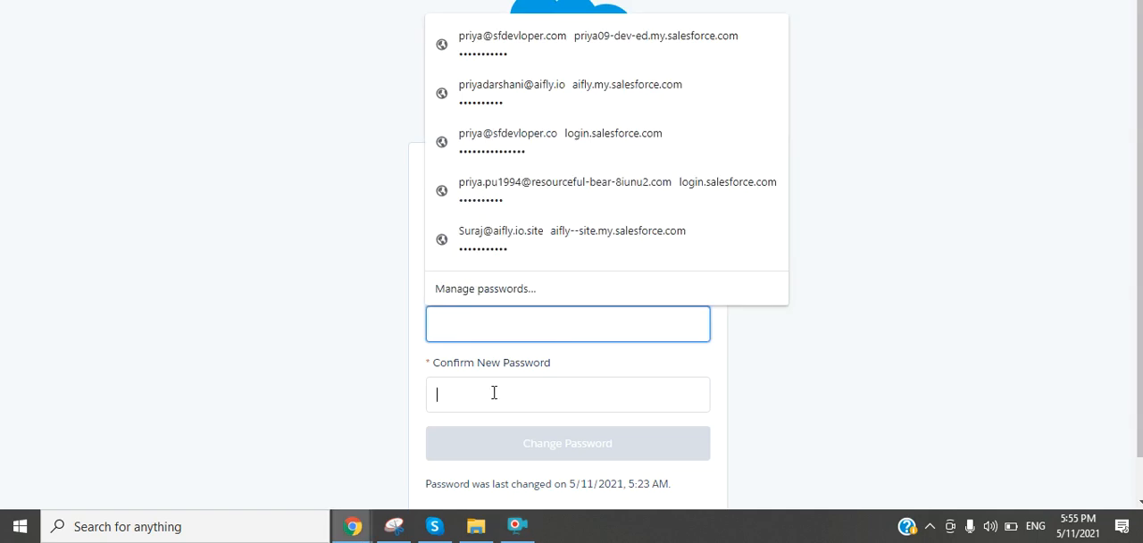
{"action": "left_click", "coordinate": [802, 395]}
{"action": "left_click", "coordinate": [503, 321]}
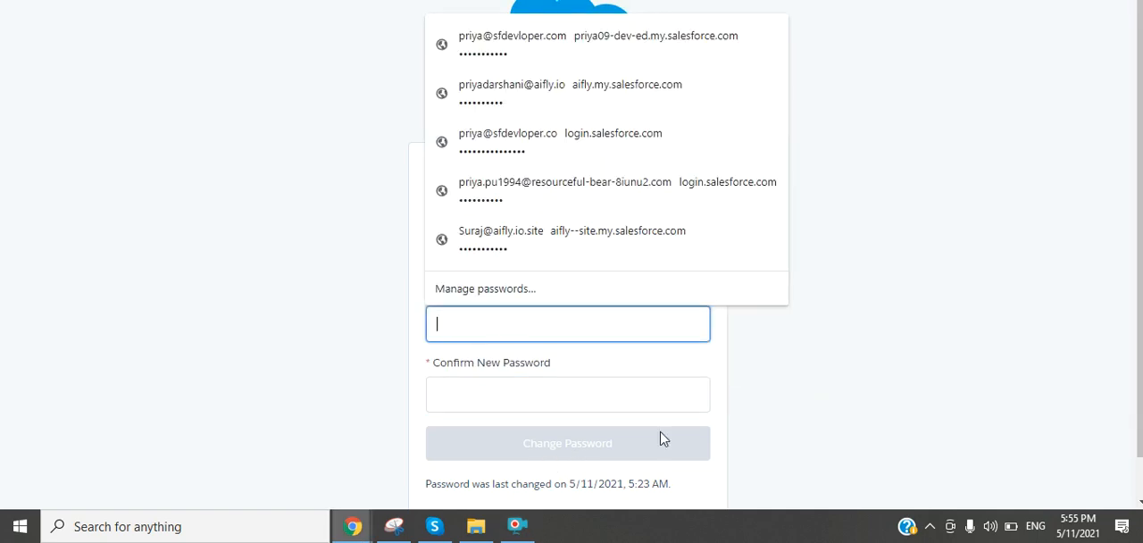